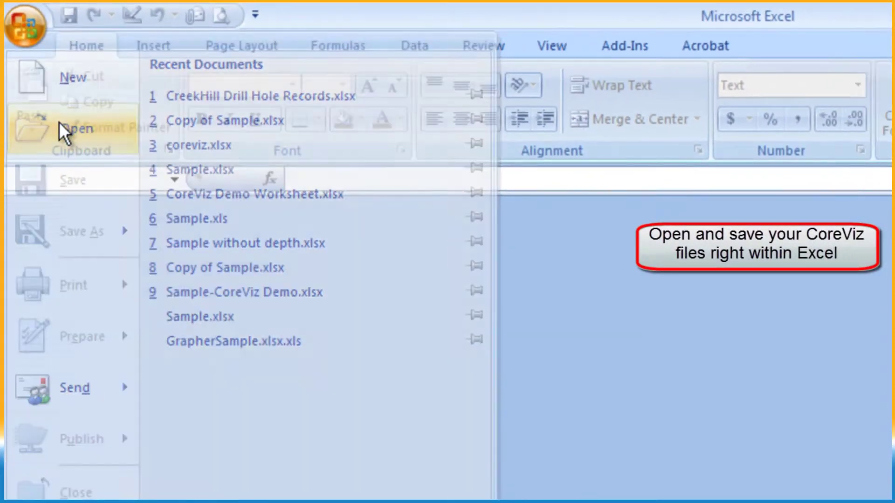
Open CreekHill Drill Hole Records.xlsx, filtering by All Excel Files, and rotate its 3D plot.
click(59, 123)
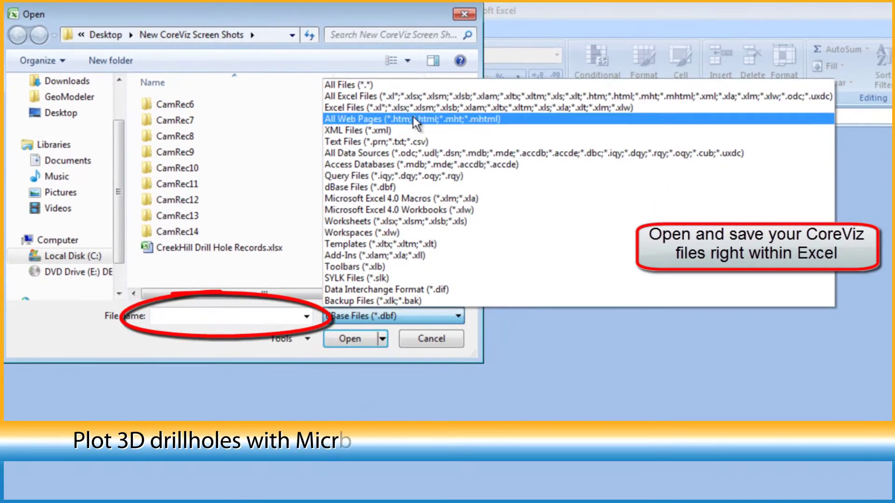
click(409, 96)
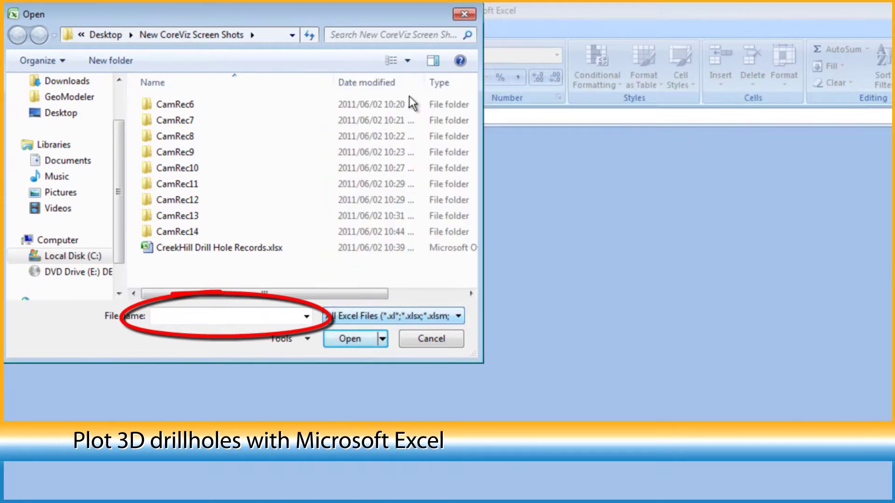
click(288, 250)
click(352, 340)
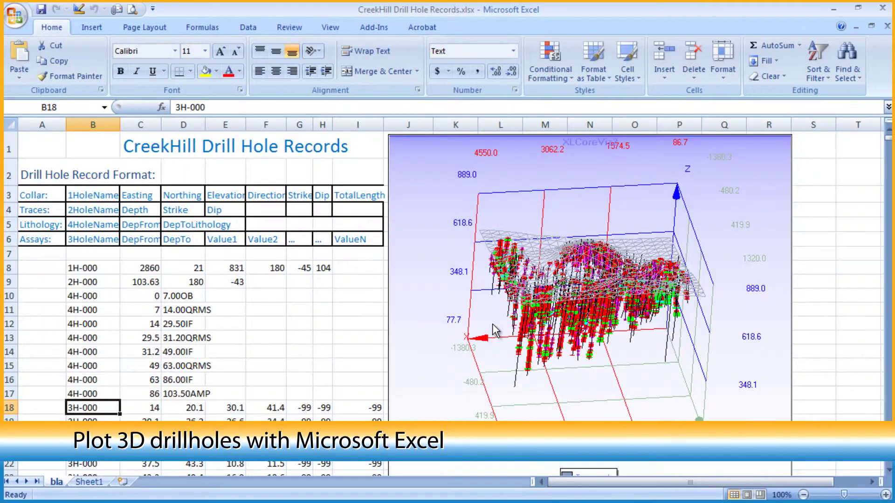
mouse_move(492, 325)
mouse_down()
mouse_move(503, 358)
mouse_move(479, 320)
mouse_up()
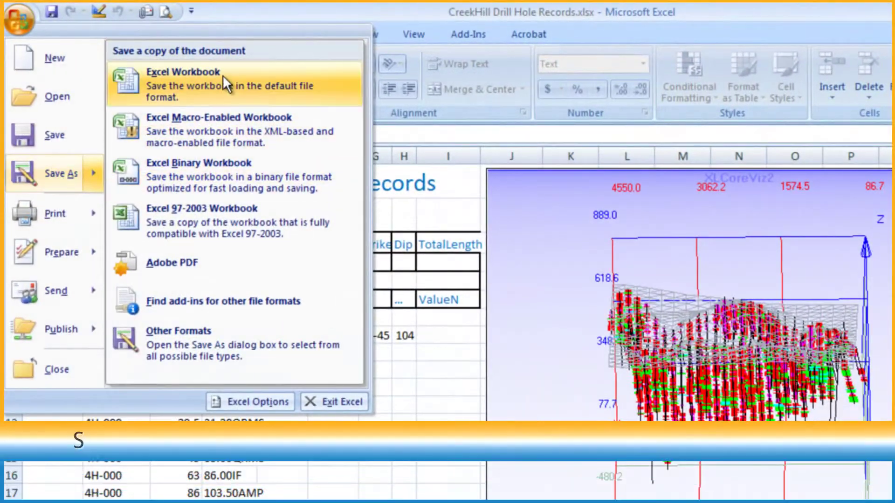
Save CreekHill Drill Hole Records as an Excel Workbook (*.xlsx), replacing the existing file.
click(222, 75)
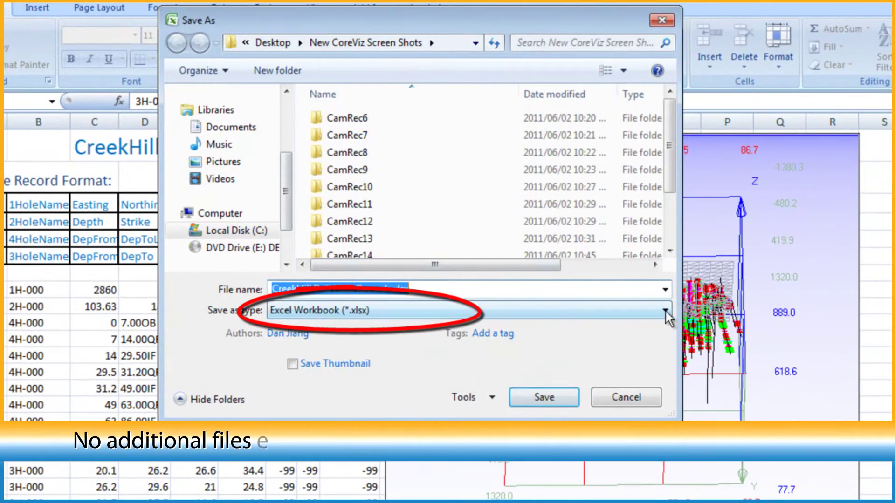
click(666, 311)
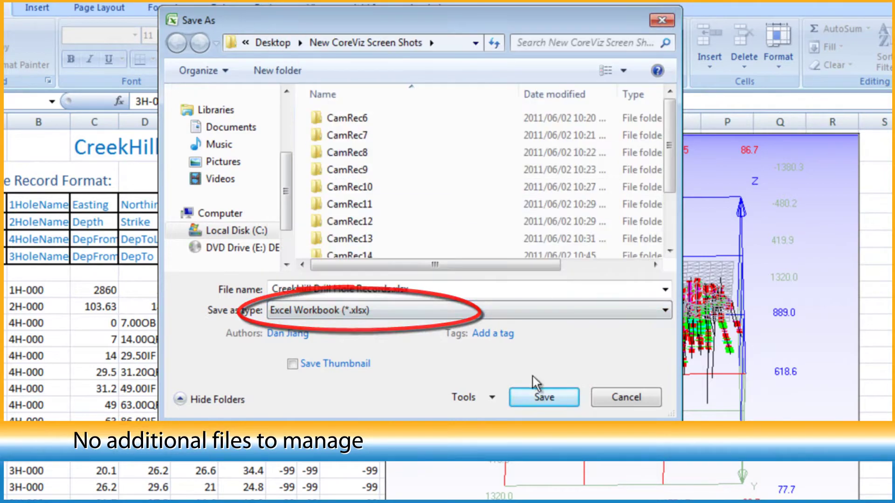
click(544, 398)
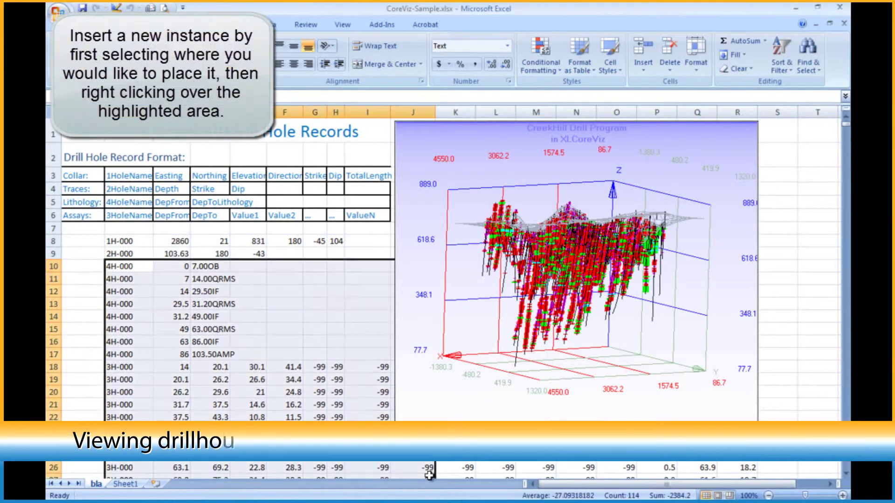
Insert a new CoreViz plot, draw drillholes from range B8:R12426, and auto-scale it.
right_click(318, 365)
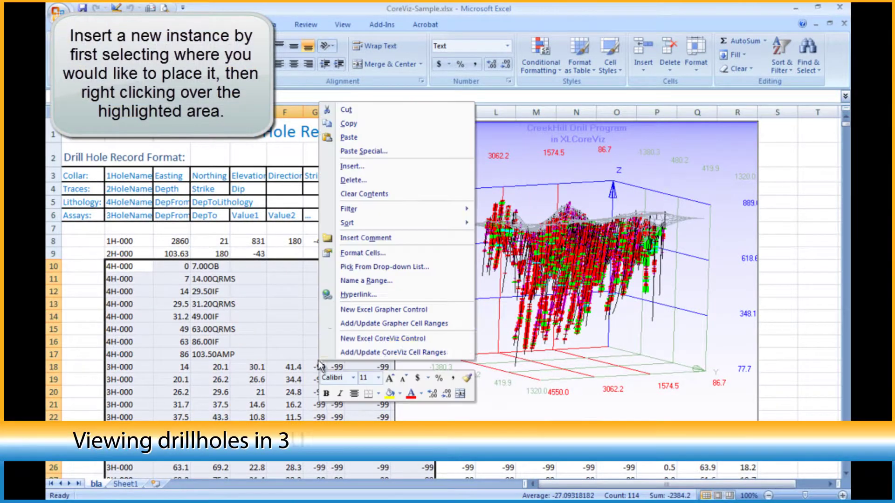
click(369, 339)
click(193, 336)
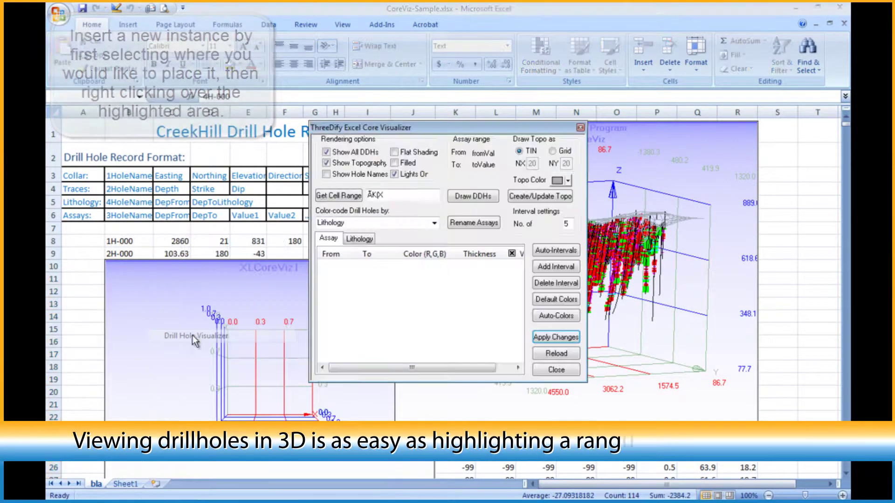
drag(846, 132, 846, 136)
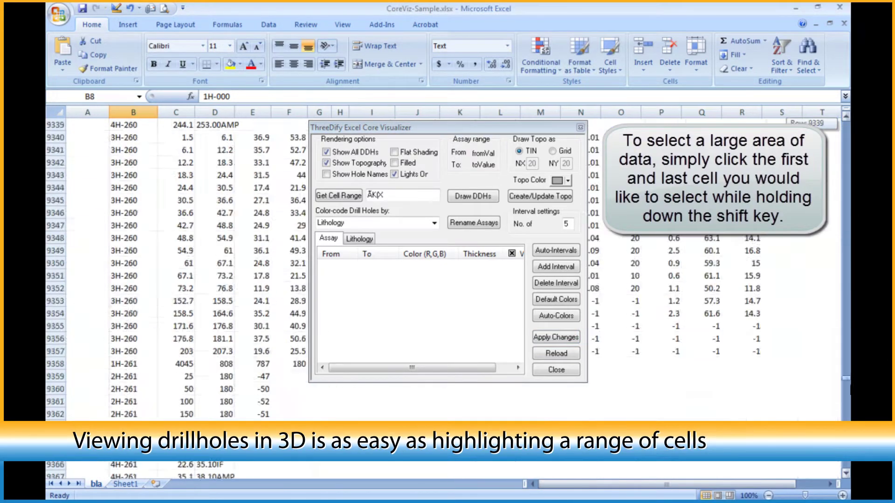
shift+click(748, 465)
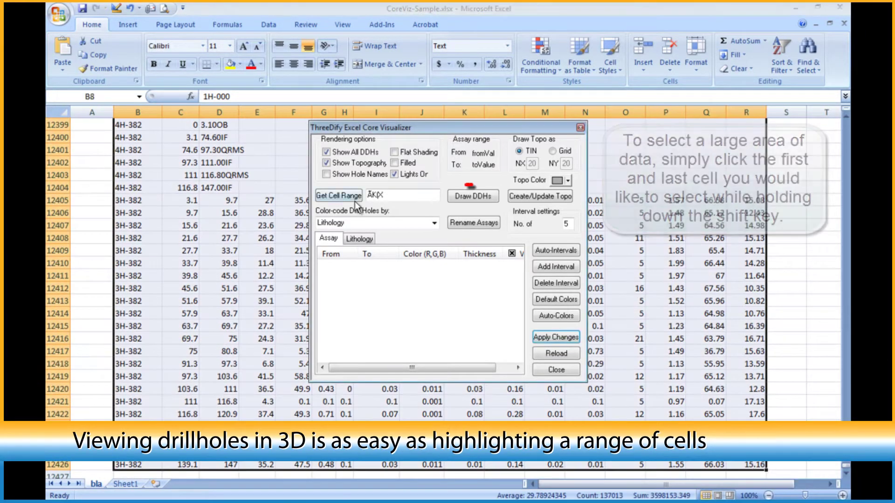
drag(846, 215, 846, 124)
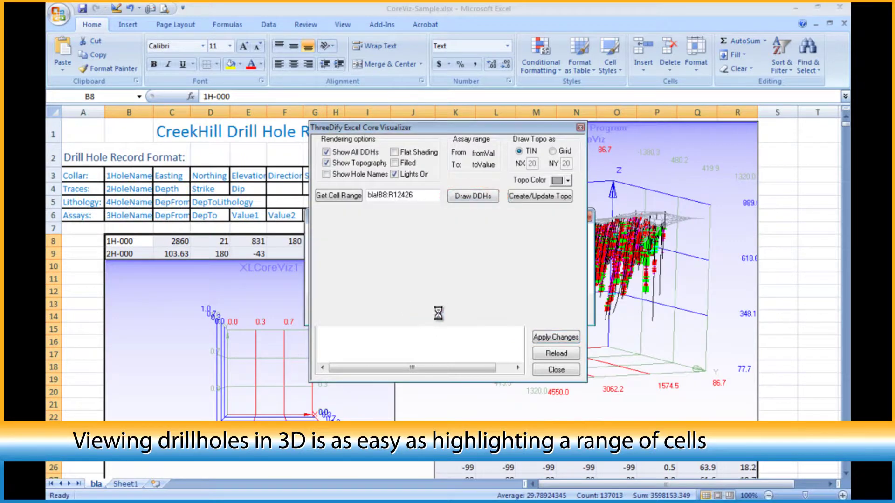
right_click(308, 371)
click(343, 158)
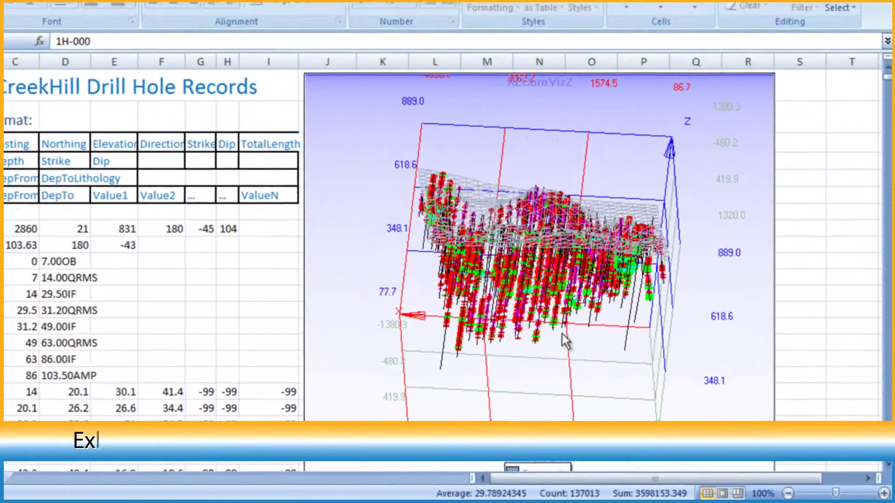
click(767, 159)
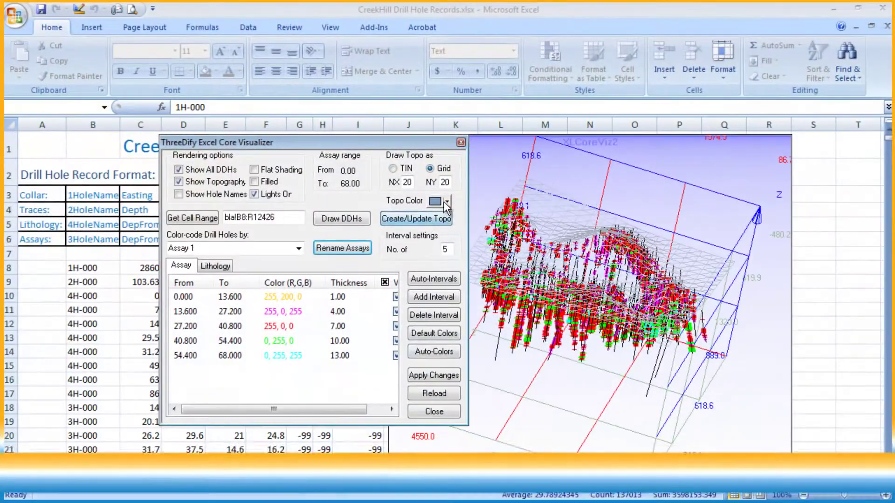
Rename Assay 1 to Fe in the Core Visualizer.
click(447, 200)
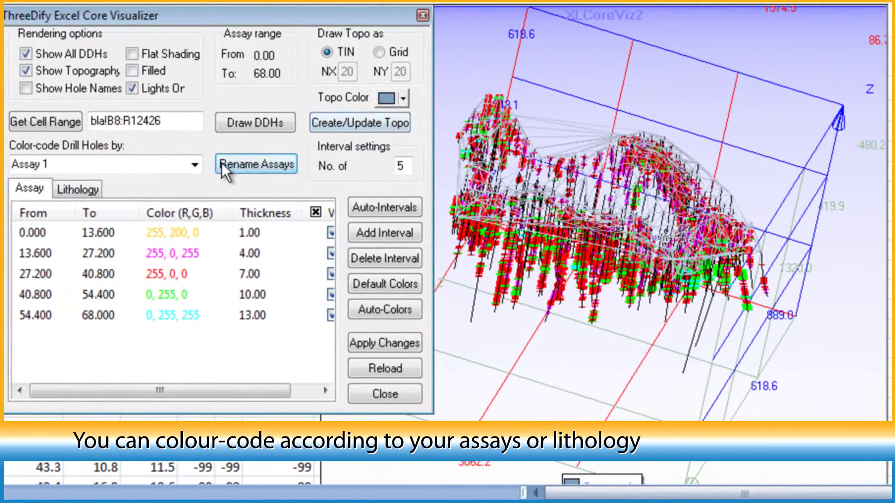
click(329, 248)
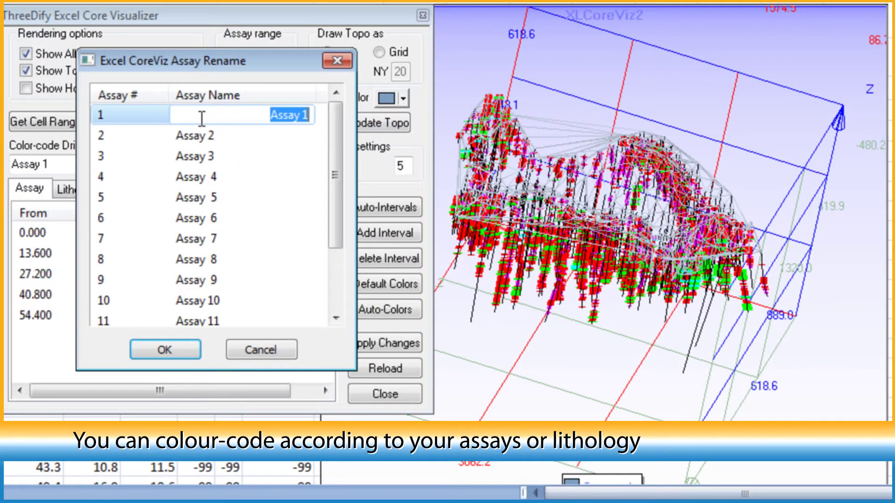
click(169, 332)
Give the 3D plot a radial gradient background with red as the first colour.
right_click(607, 391)
click(693, 295)
click(361, 106)
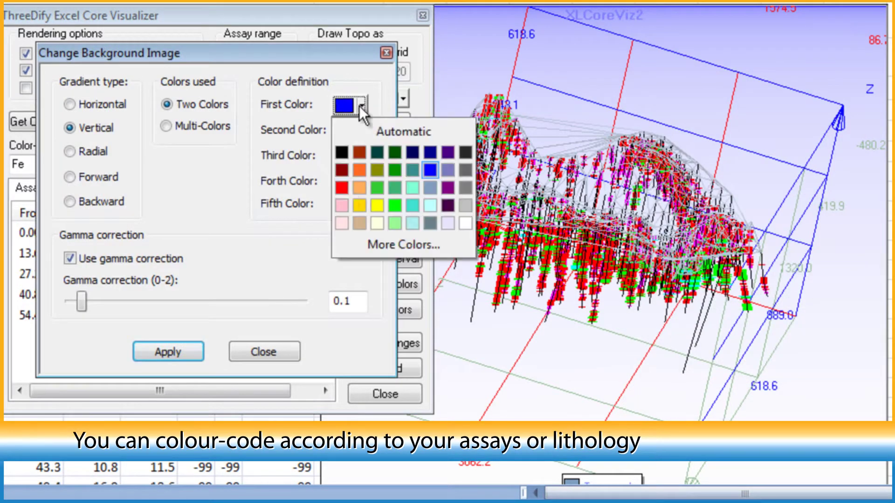
click(342, 187)
click(162, 347)
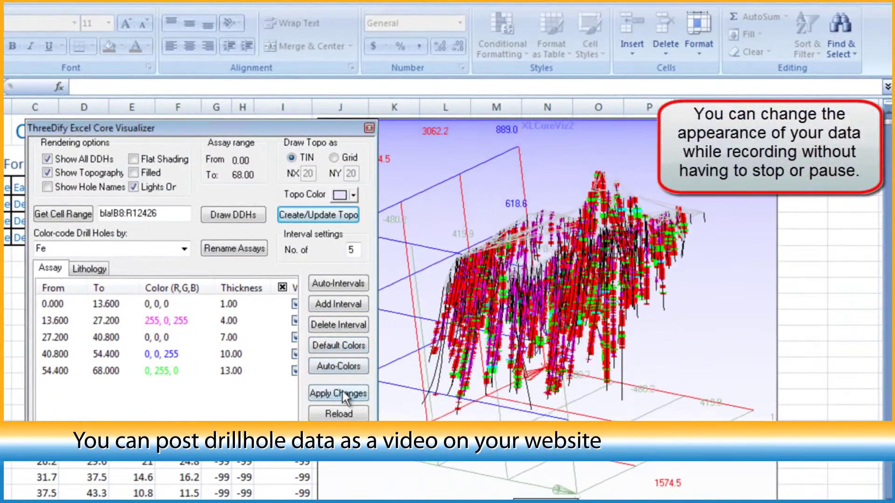
Apply the edited Fe interval colours to the drillholes.
click(342, 366)
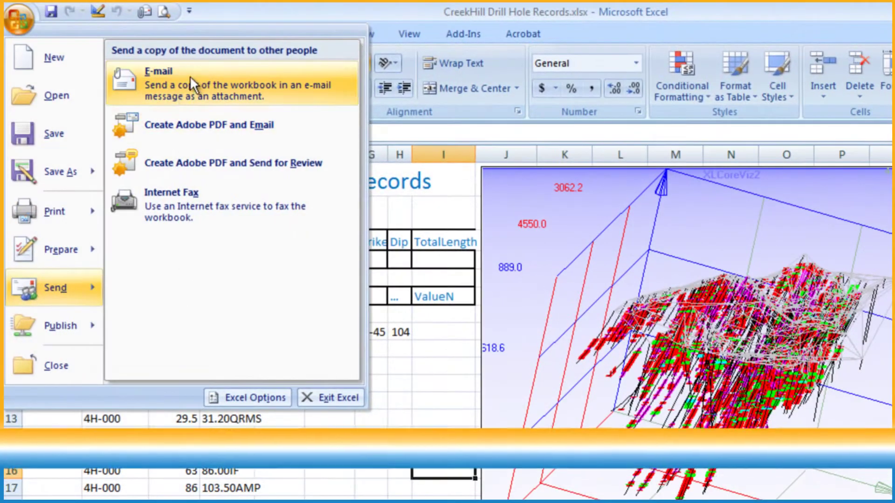
Email the workbook, then open the Excel CoreViz free trial download page.
click(189, 76)
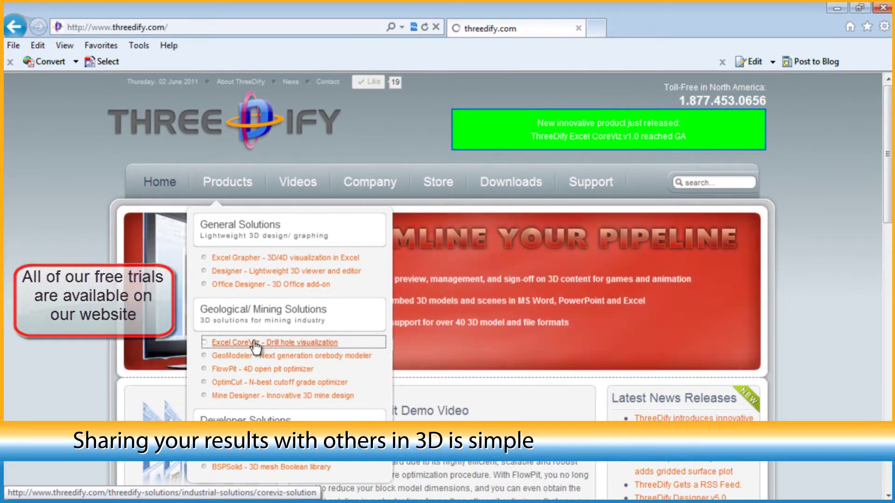
click(256, 344)
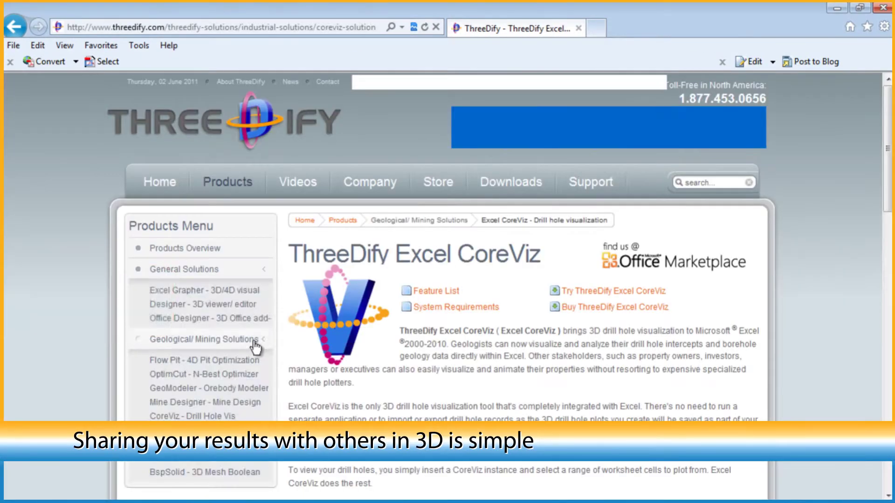
click(603, 292)
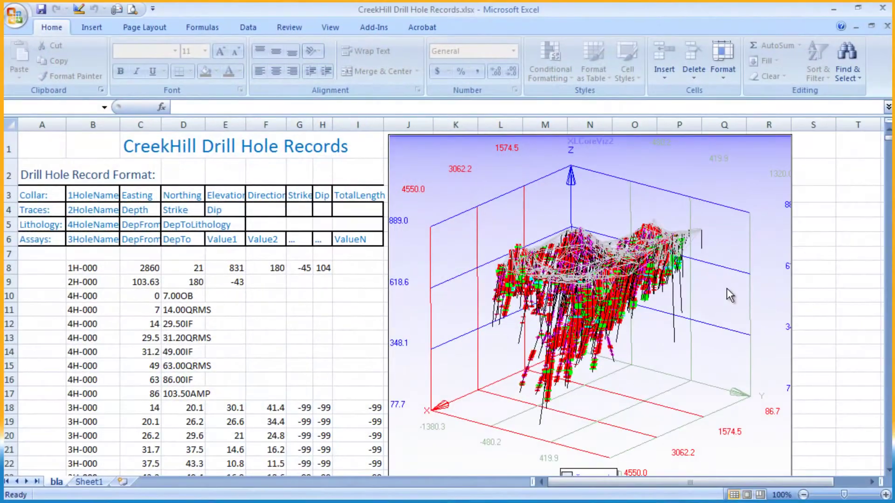
Enable Track Data on the 3D plot to show drillhole Assay 1 values and lengths.
right_click(726, 288)
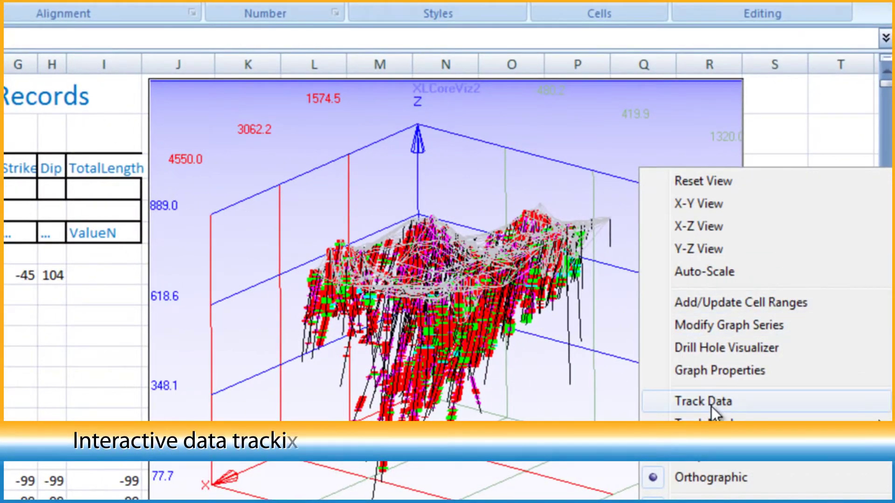
click(712, 405)
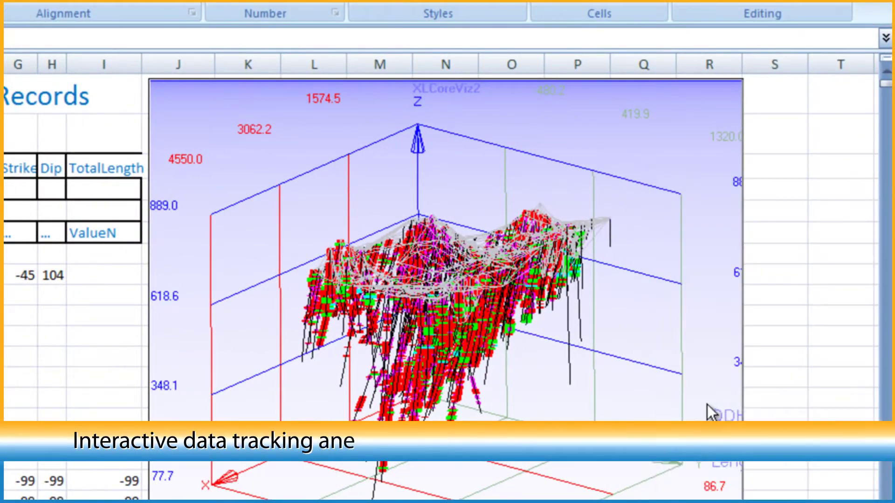